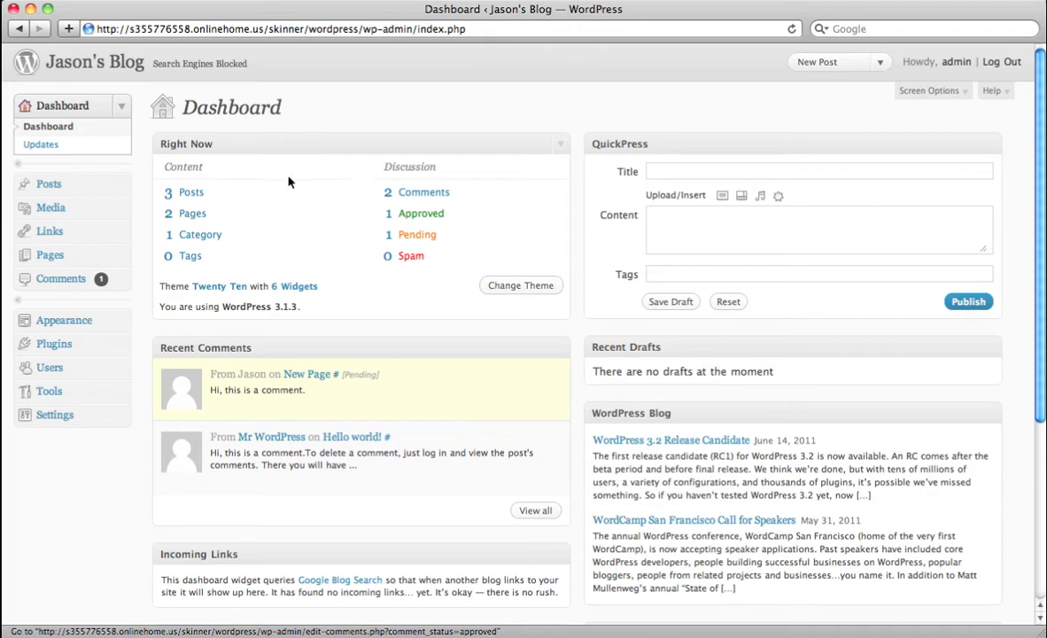
# - Start a new blog post titled "Image Embed" and switch its content editor to HTML mode
pyautogui.click(51, 189)
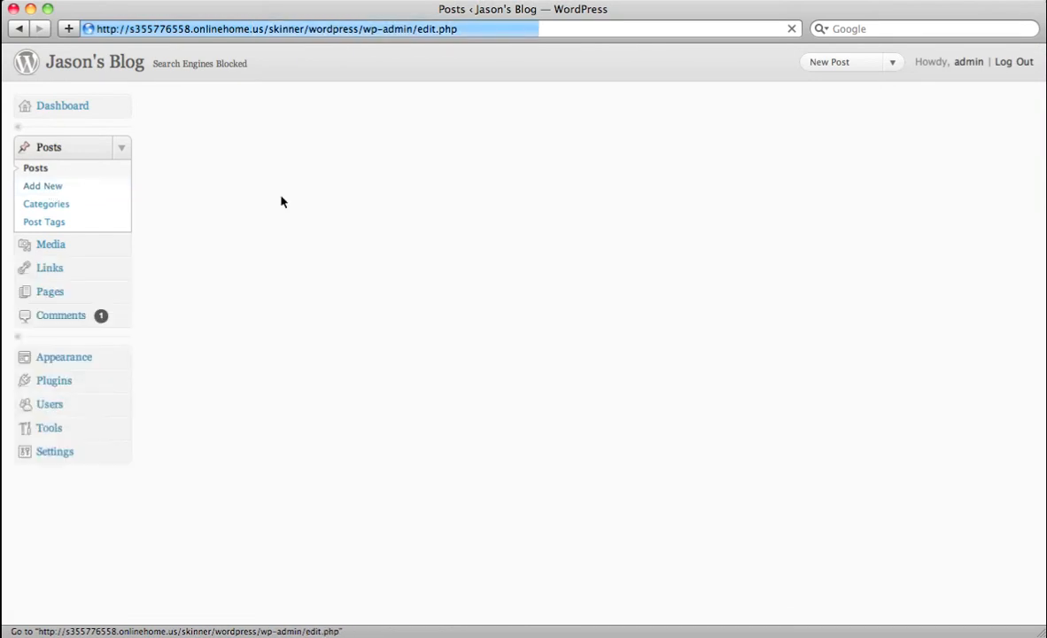
pyautogui.click(59, 192)
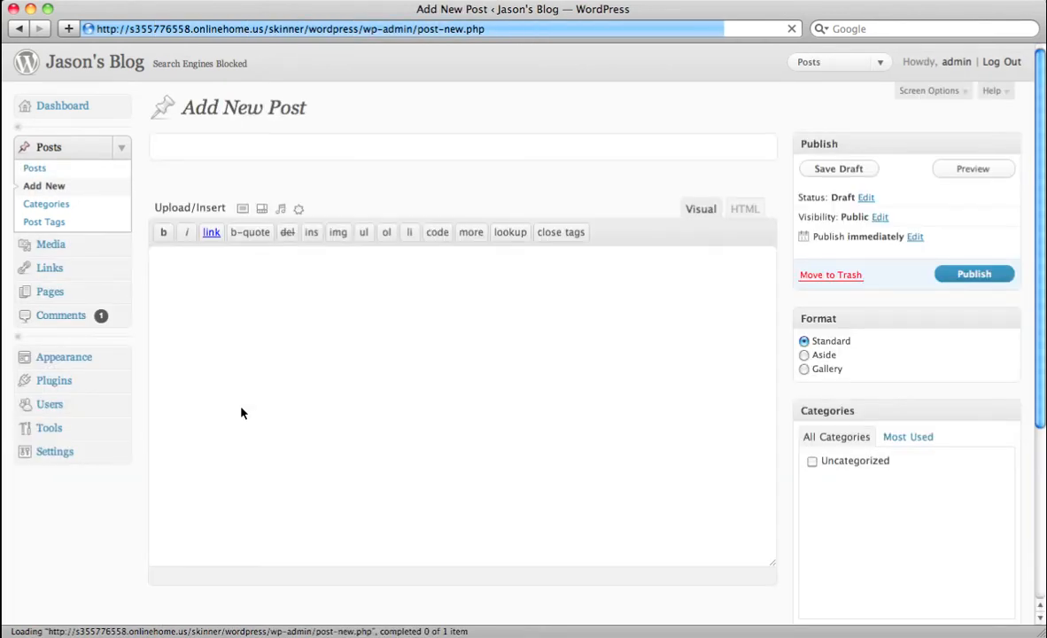
pyautogui.click(193, 151)
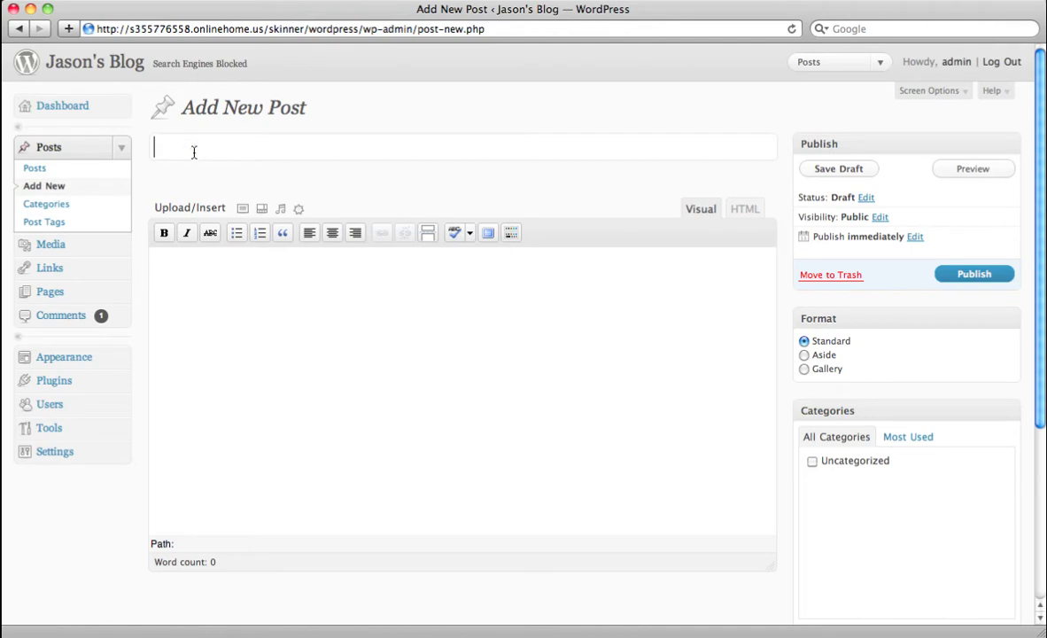
pyautogui.write('Image Embe')
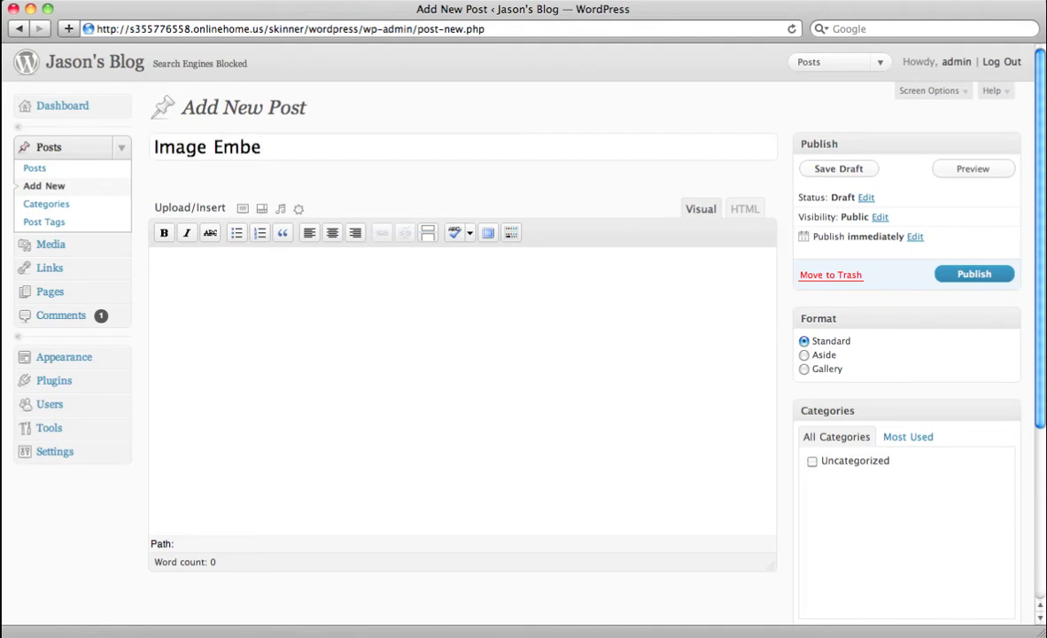
pyautogui.write('d')
pyautogui.click(745, 209)
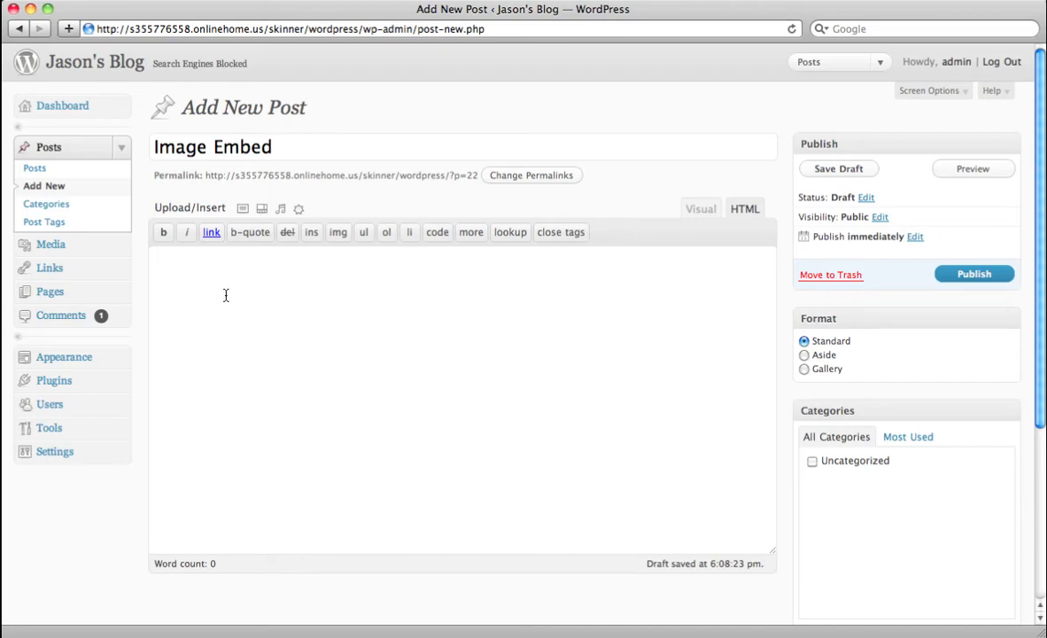
# - Switch to the UNM WebCT window and find the Image Embed Tag section of the Thursday, June 16 overview
pyautogui.press('F3')
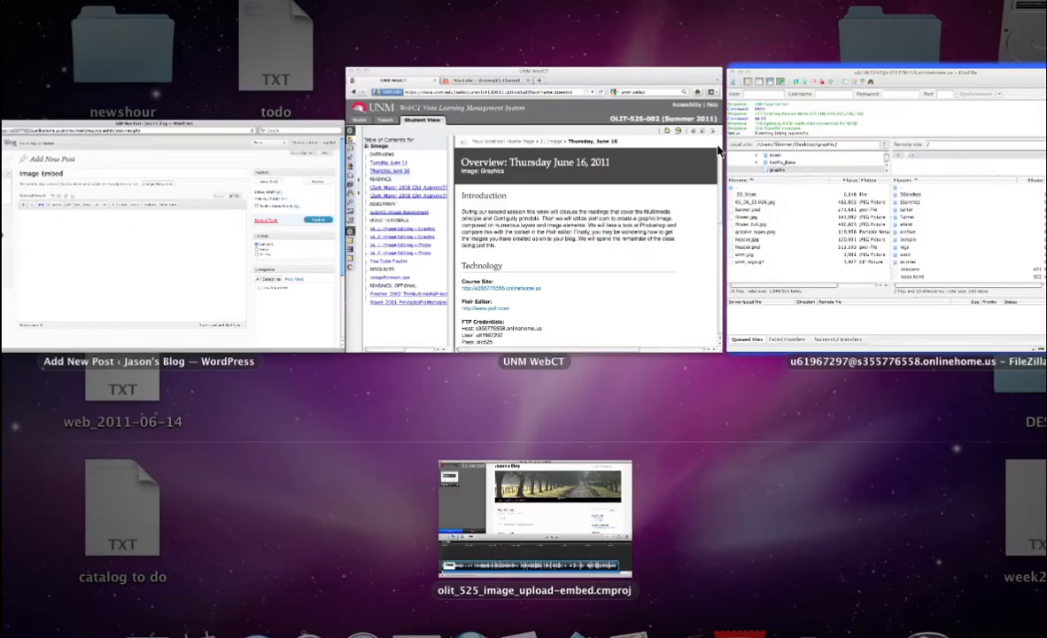
pyautogui.click(556, 209)
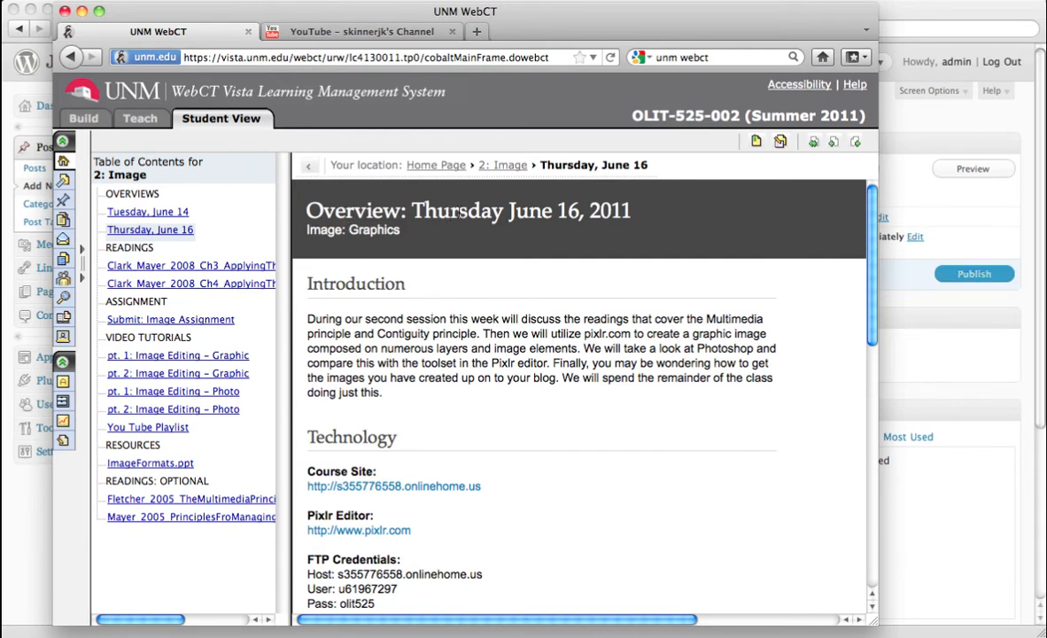
pyautogui.scroll(-1, 547, 301)
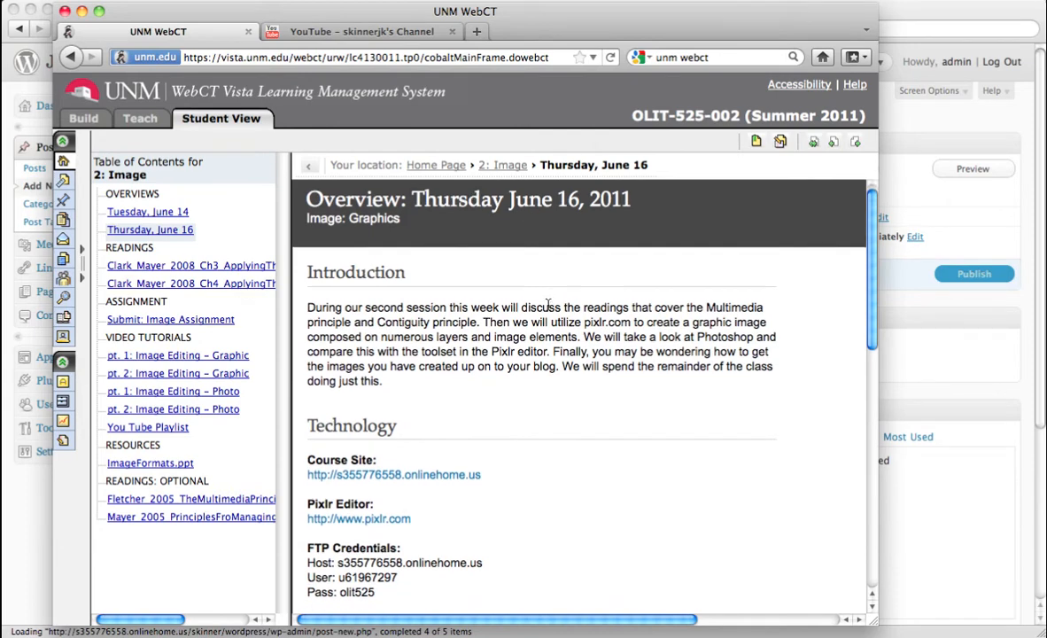
pyautogui.scroll(-5, 547, 306)
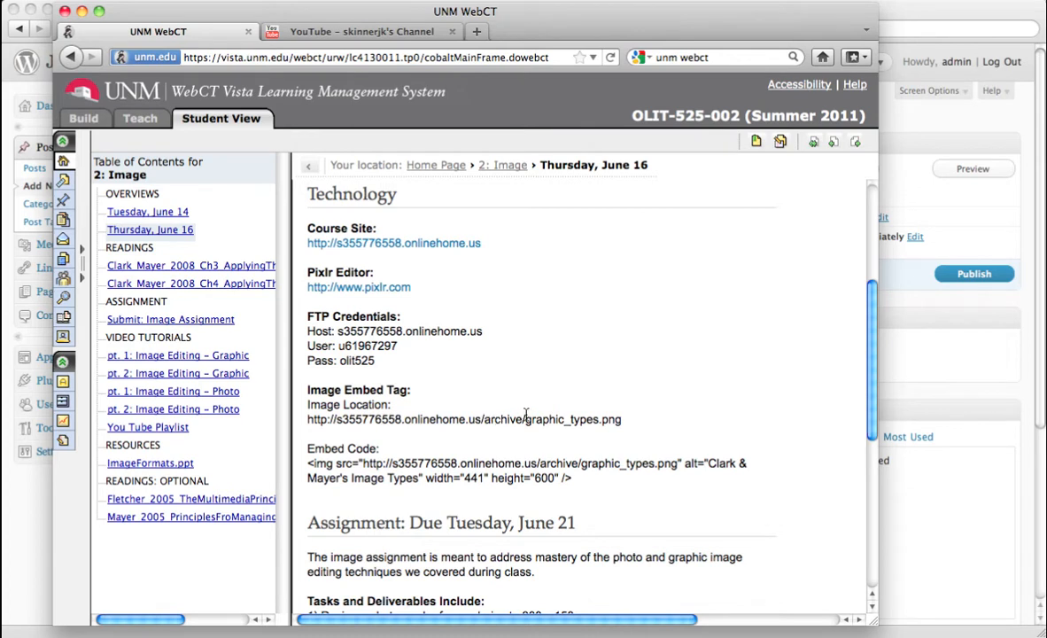
# - Open the listed image location of graphic_types.png in a new browser tab and look over the image at full size
pyautogui.moveTo(525, 424); pyautogui.dragTo(621, 424)
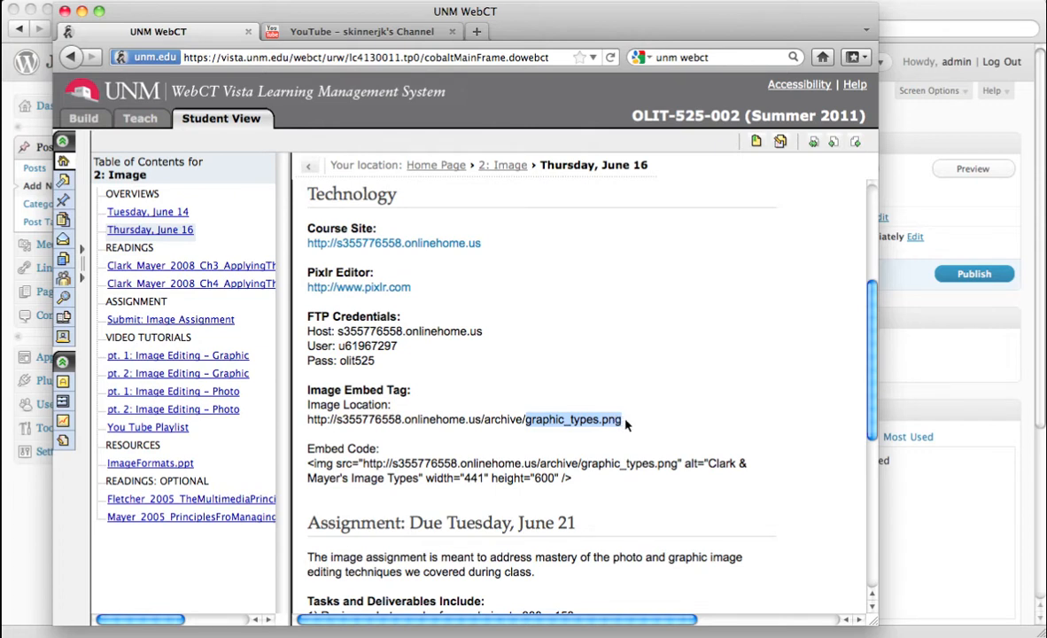
pyautogui.moveTo(625, 425); pyautogui.dragTo(318, 429)
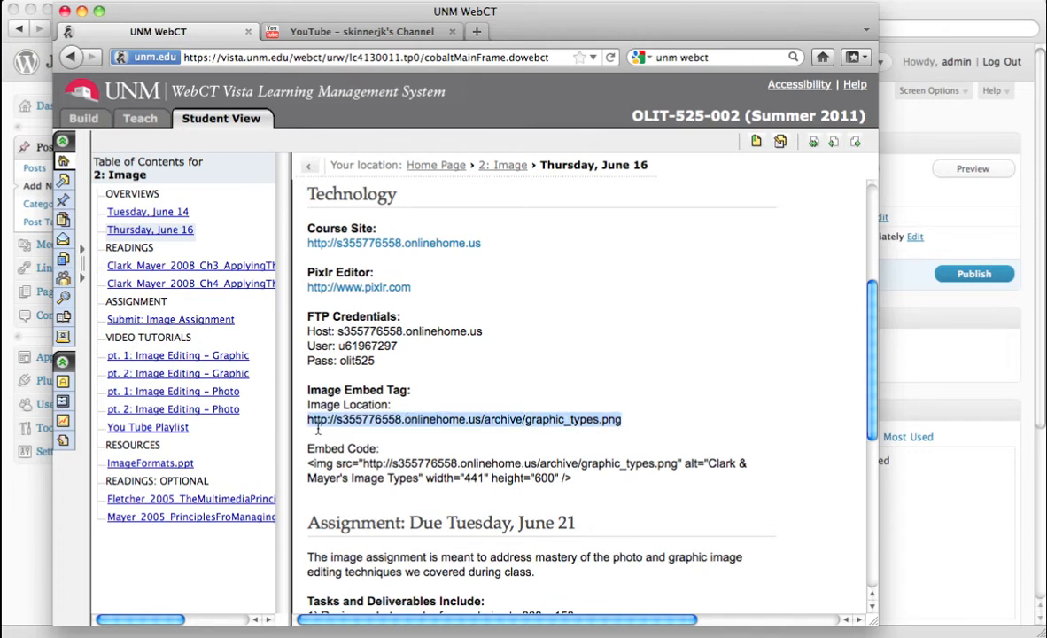
pyautogui.click(477, 31)
pyautogui.write('http://s355776558.onlinehome.us/archive/graphic_types.png')
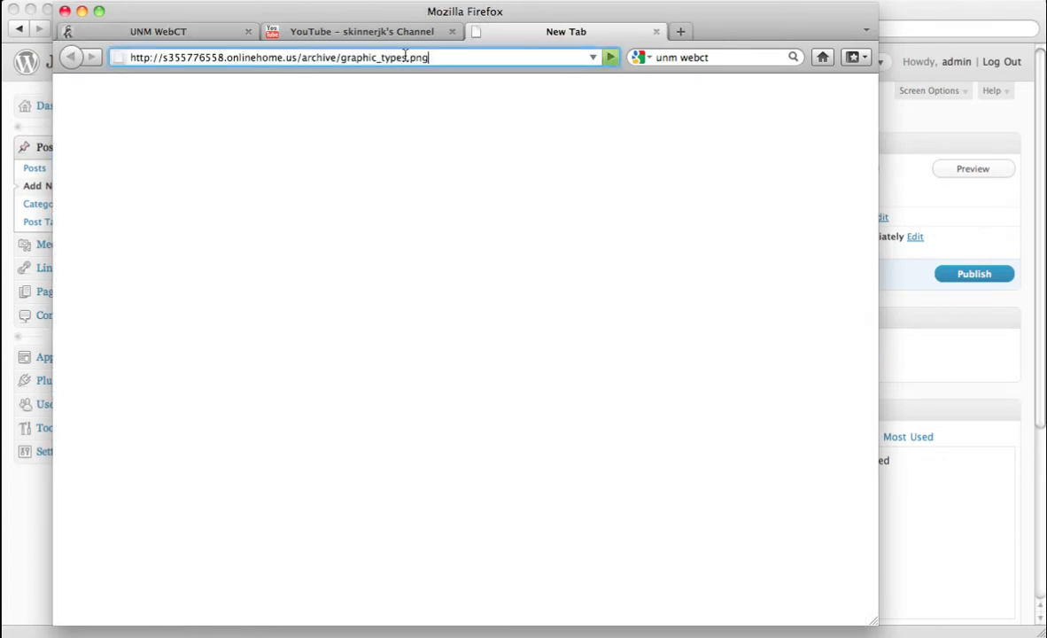
pyautogui.press('Return')
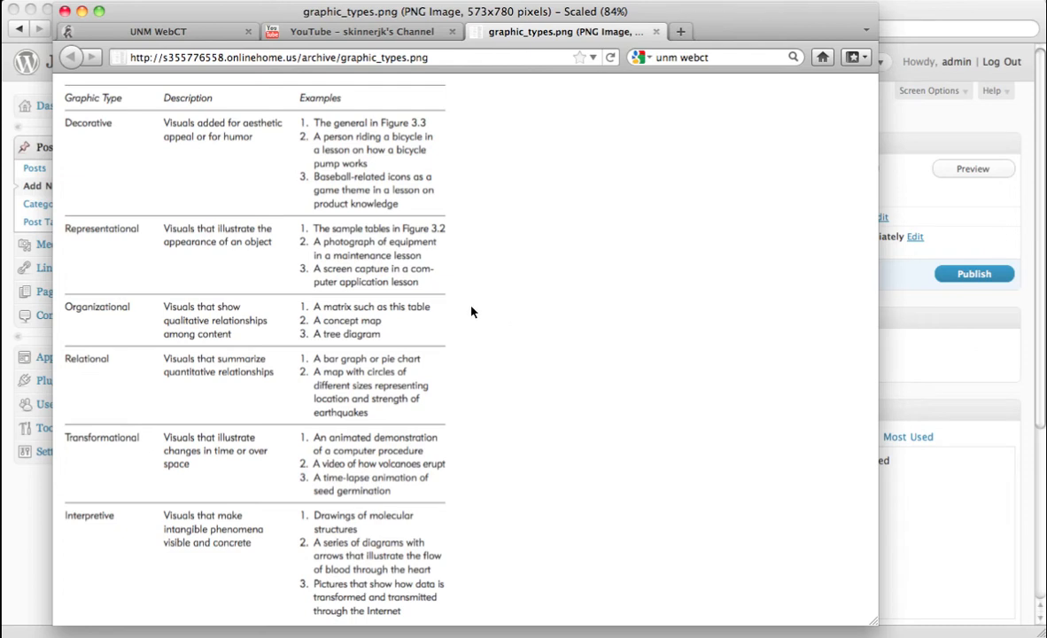
pyautogui.click(380, 274)
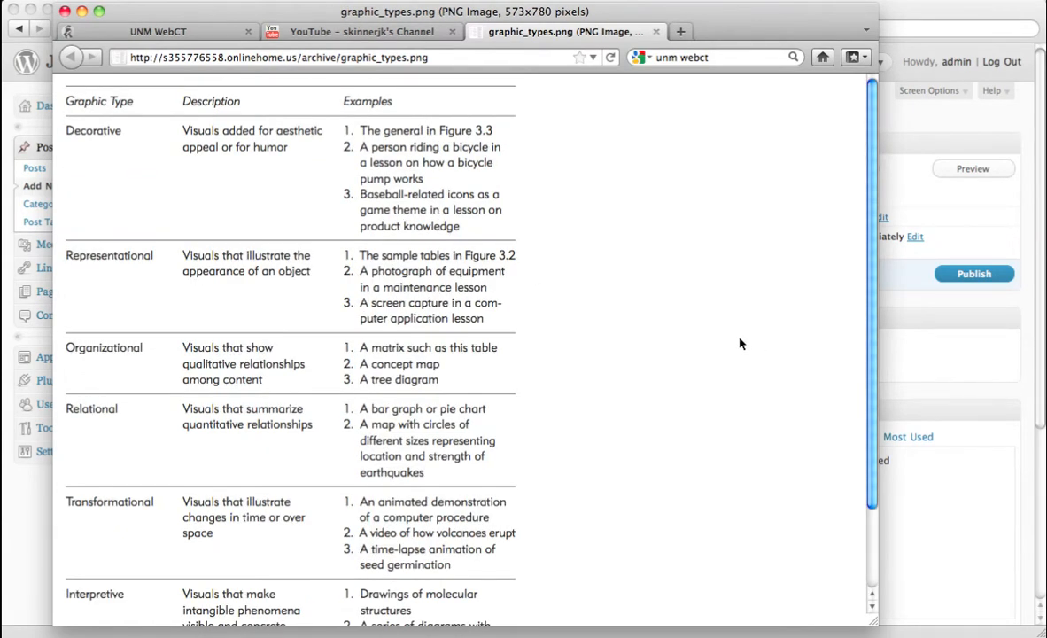
pyautogui.scroll(-3, 741, 343)
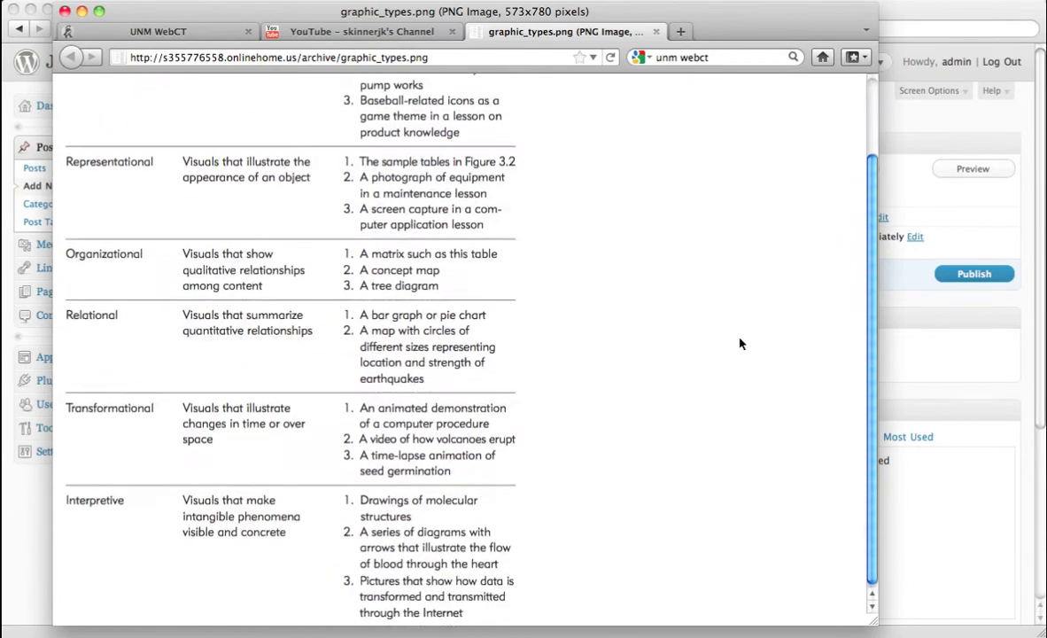
pyautogui.scroll(3, 741, 344)
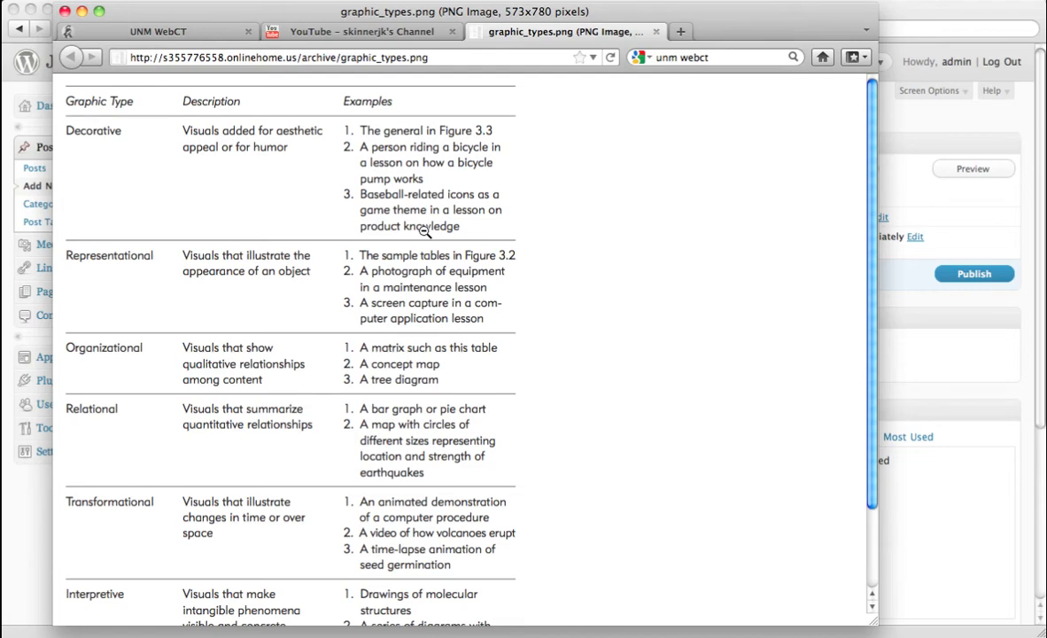
# - Return to the WebCT page and copy the complete img embed code for graphic_types.png
pyautogui.click(132, 32)
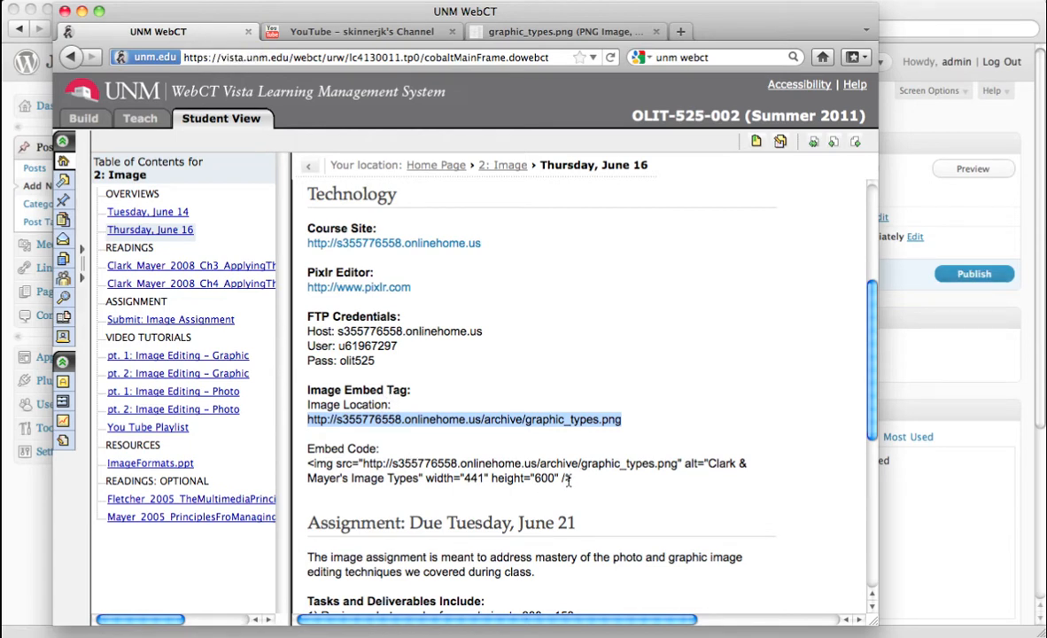
pyautogui.moveTo(574, 478); pyautogui.dragTo(307, 467)
pyautogui.press('super+c')
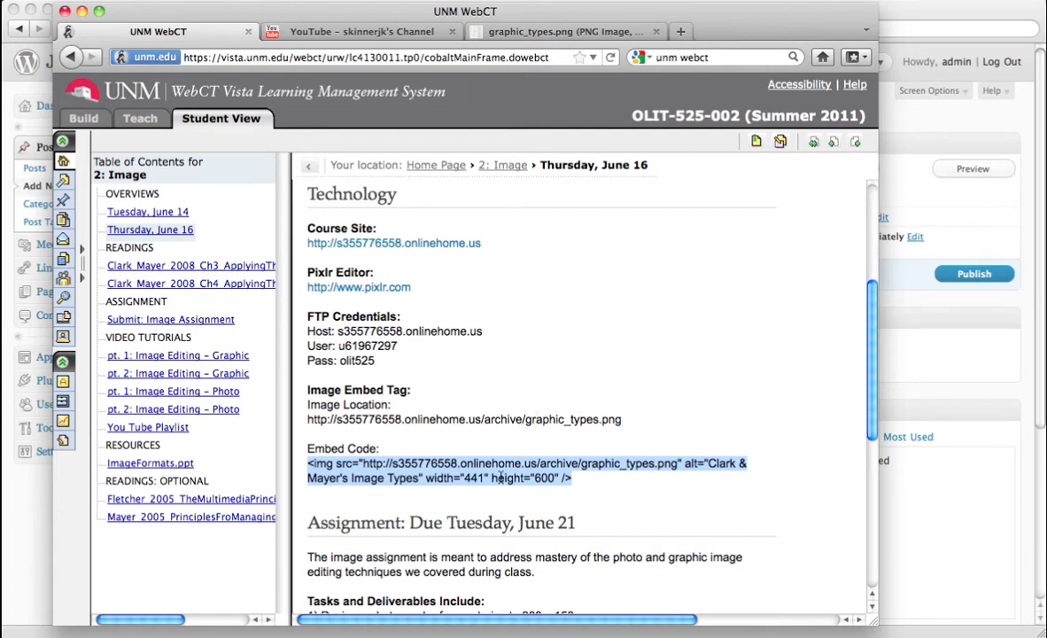
# - Switch to FileZilla and open the archive folder on the remote site to check the uploaded image file
pyautogui.moveTo(1046, 0)
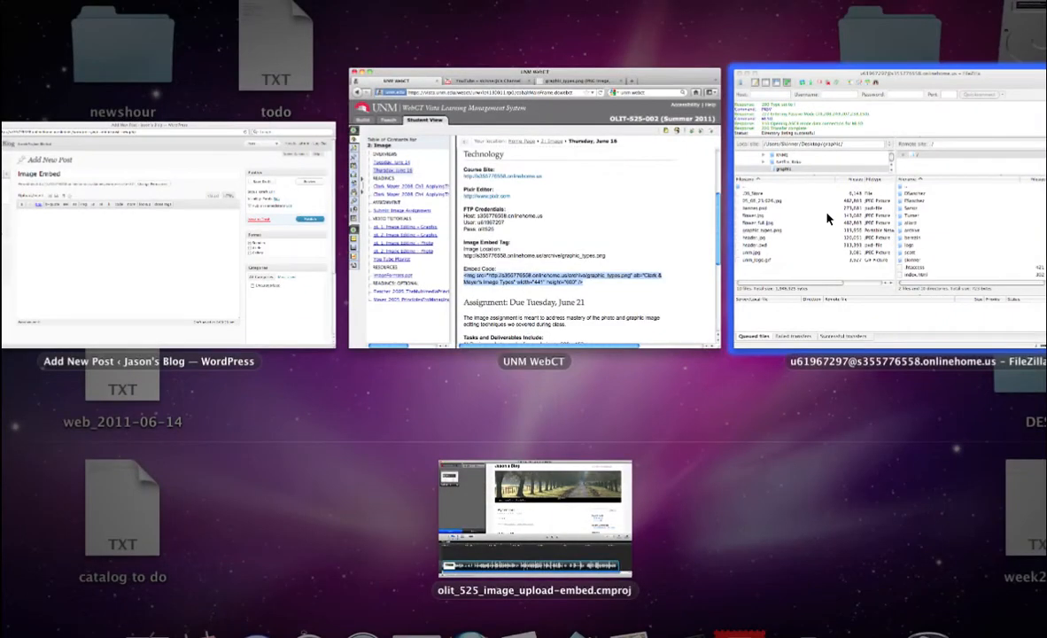
pyautogui.click(762, 195)
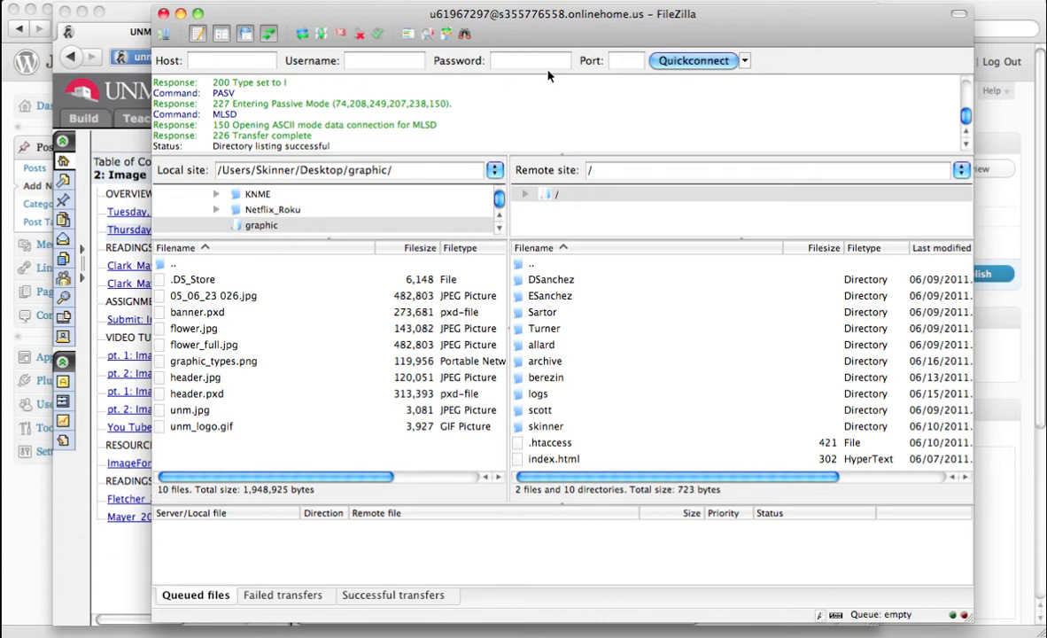
pyautogui.doubleClick(518, 363)
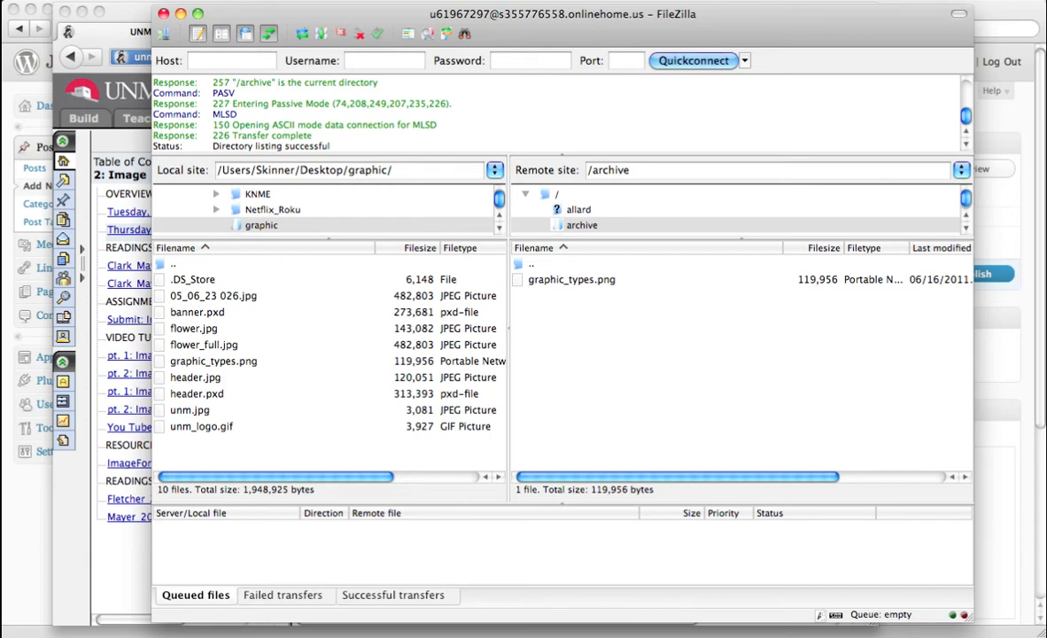
# - Go back to the browser's graphic_types.png page and select its full web address for inspection
pyautogui.click(130, 13)
pyautogui.click(505, 32)
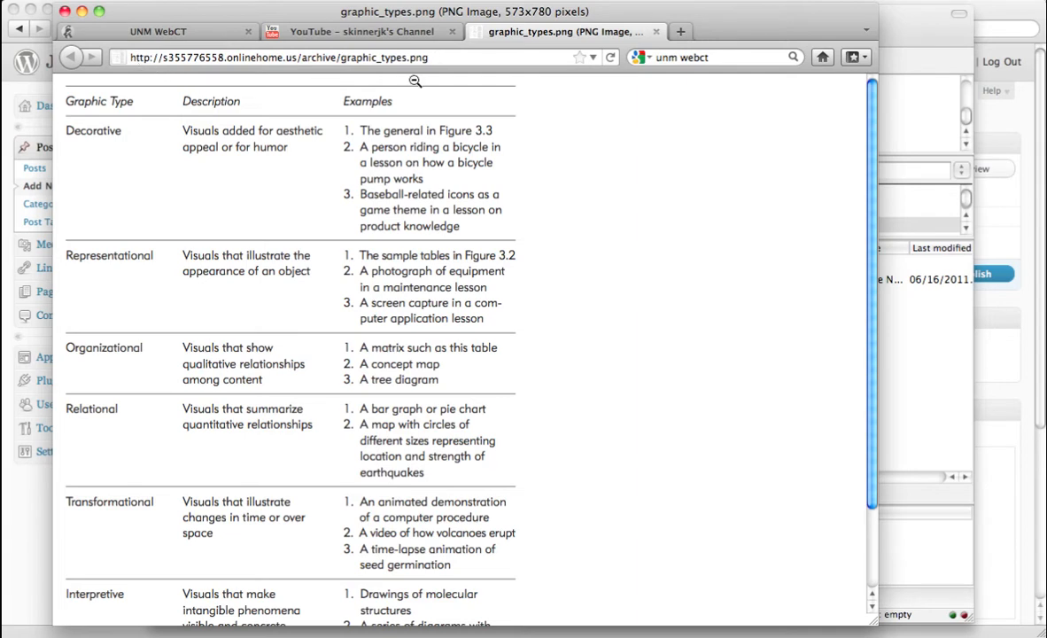
pyautogui.moveTo(428, 58); pyautogui.dragTo(133, 57)
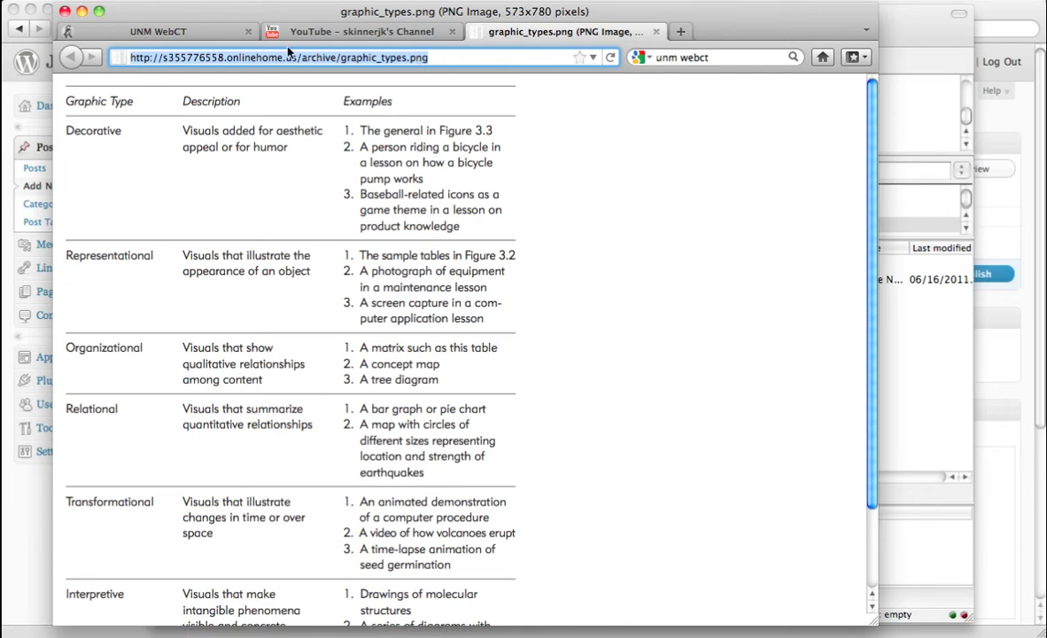
# - Return to the WebCT page and reselect the whole image embed code, examining its source, alt text, width and height
pyautogui.click(207, 29)
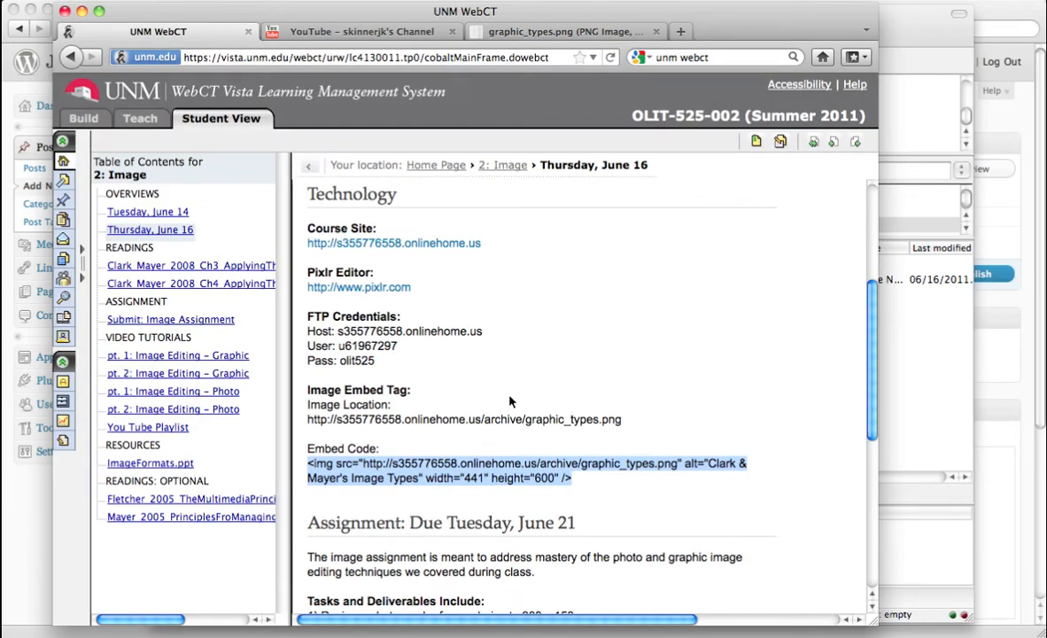
pyautogui.scroll(-3, 585, 456)
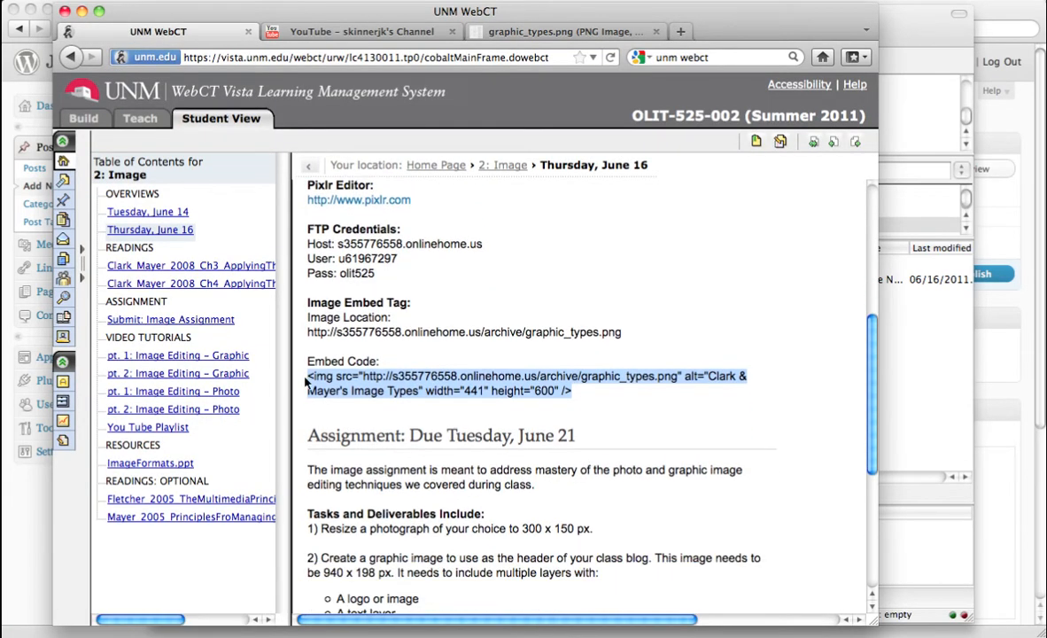
pyautogui.click(539, 396)
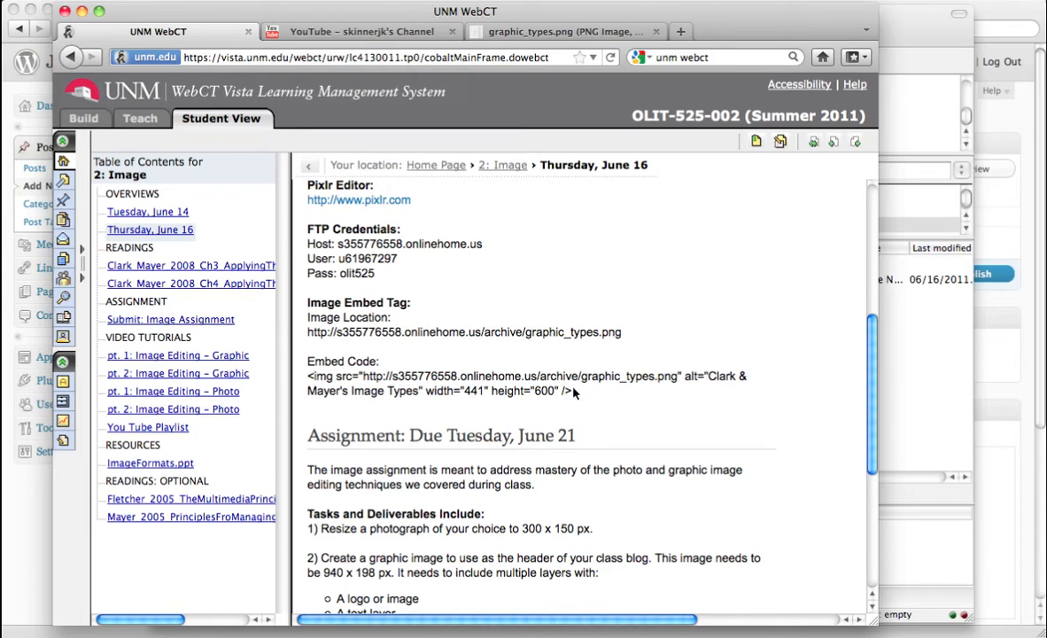
pyautogui.moveTo(573, 392)
pyautogui.mouseDown()
pyautogui.moveTo(303, 383)
pyautogui.moveTo(560, 396)
pyautogui.mouseUp()
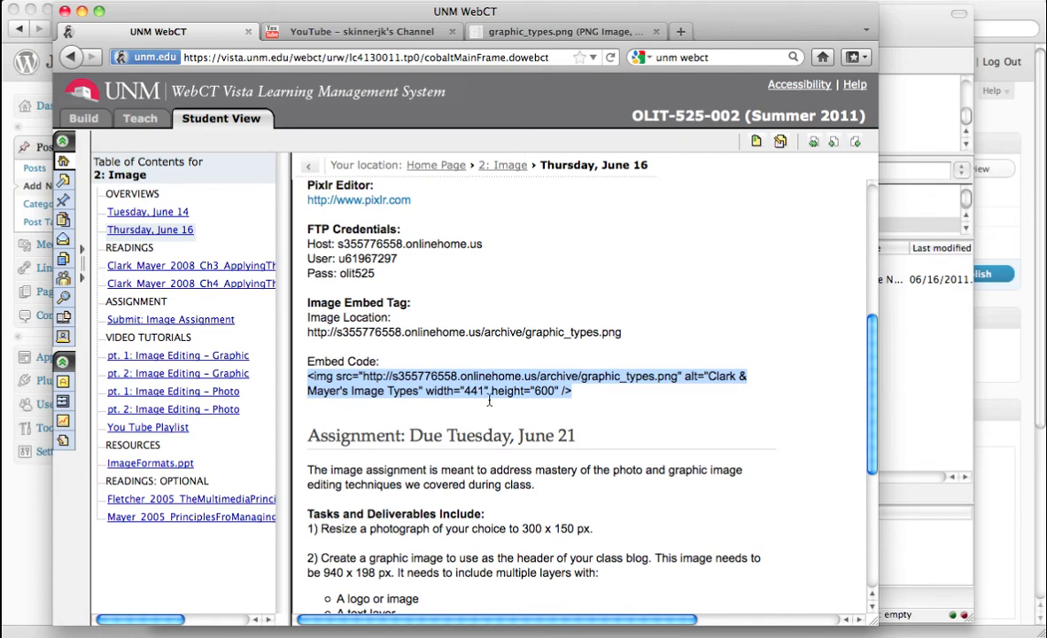
# - Read the assignment's tasks and deliverables, including the instructions for the "Image Embed" post and its image size
pyautogui.scroll(-1, 486, 401)
pyautogui.scroll(-6, 489, 402)
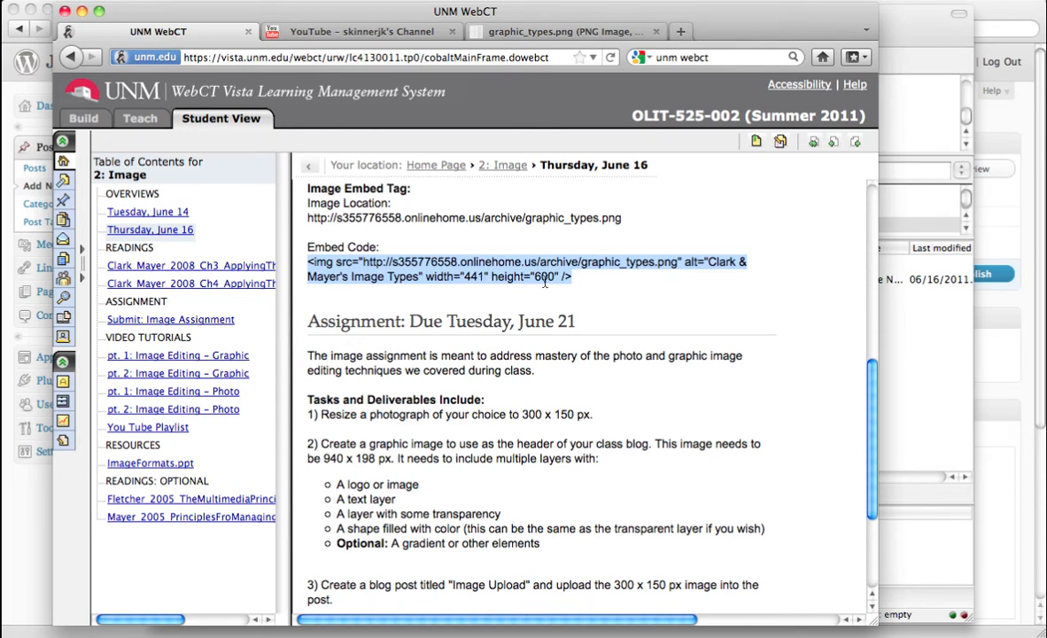
pyautogui.scroll(-6, 544, 282)
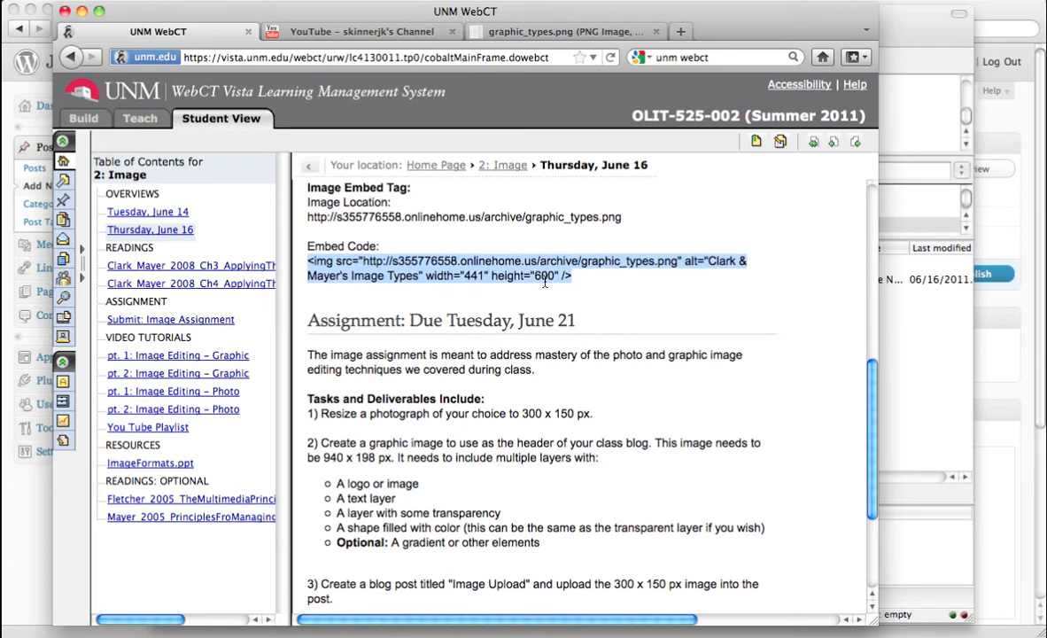
pyautogui.scroll(2, 546, 283)
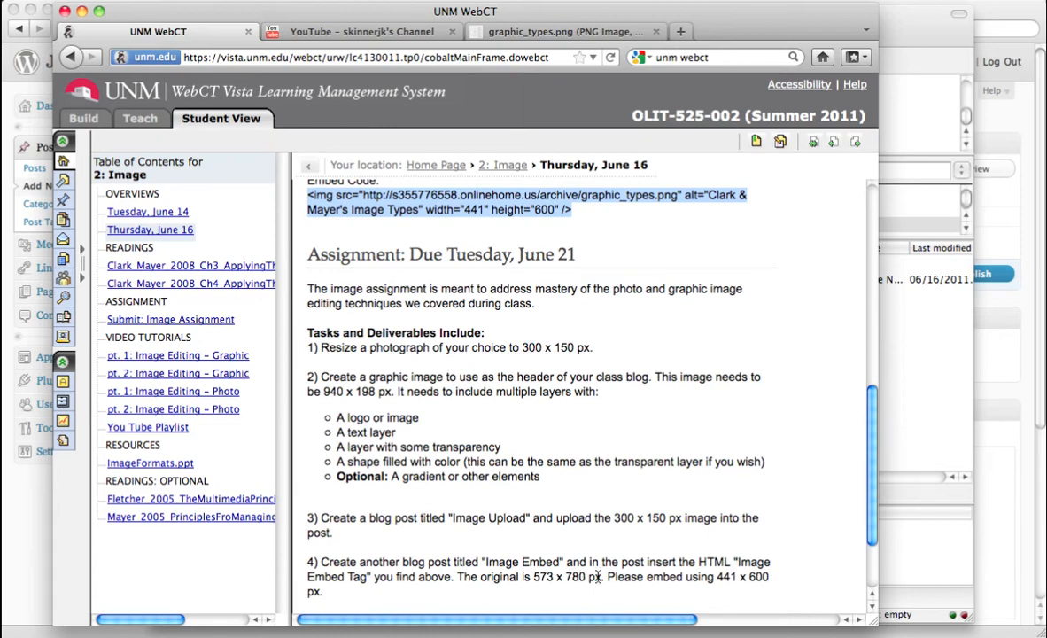
pyautogui.scroll(4, 598, 576)
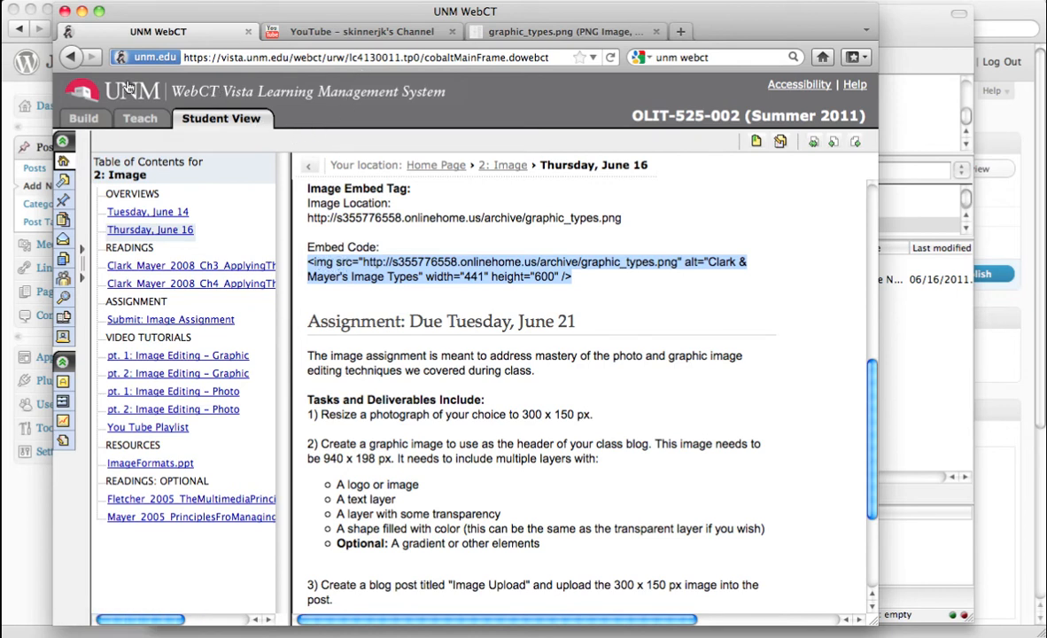
# - Switch back to the WordPress post editor and paste the copied 441 x 600 image embed code into the HTML content
pyautogui.click(39, 494)
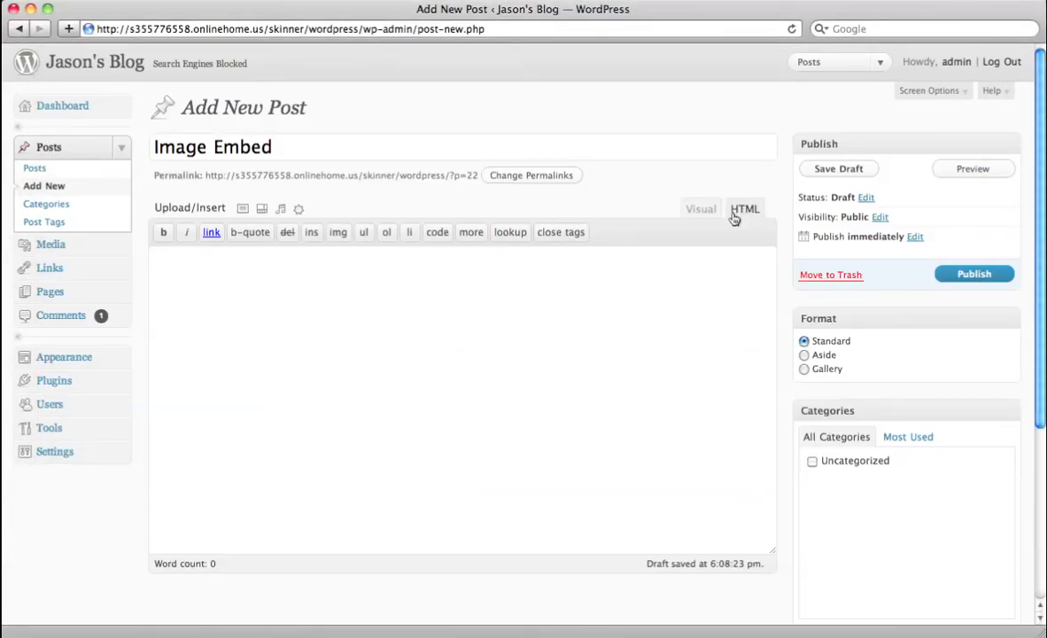
pyautogui.click(233, 281)
pyautogui.press('super+v')
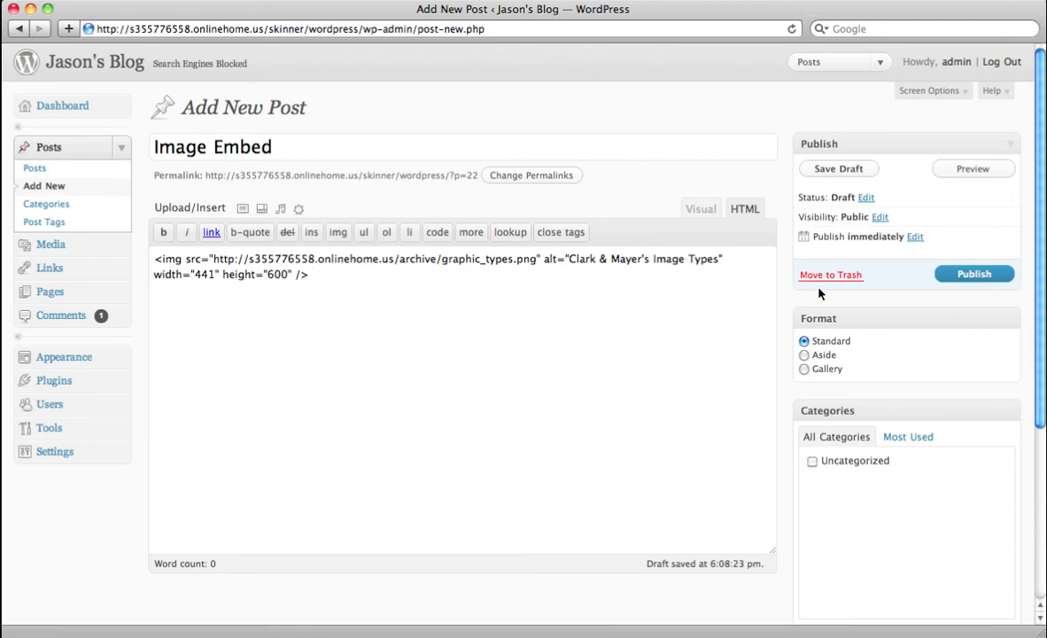
# - Publish the "Image Embed" post and open the blog's home page to view it
pyautogui.click(979, 276)
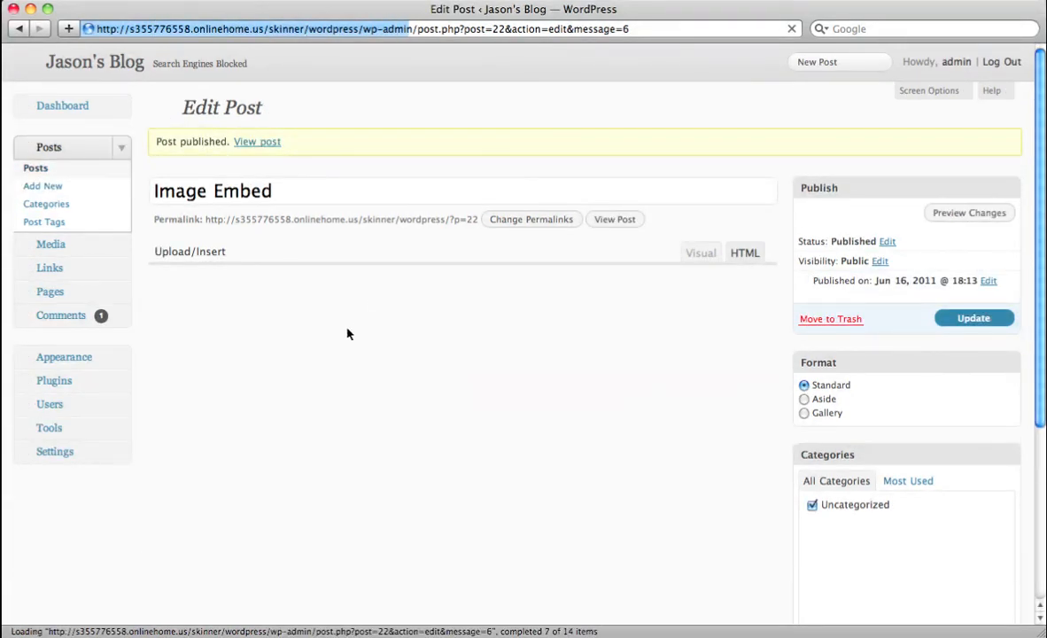
pyautogui.click(108, 68)
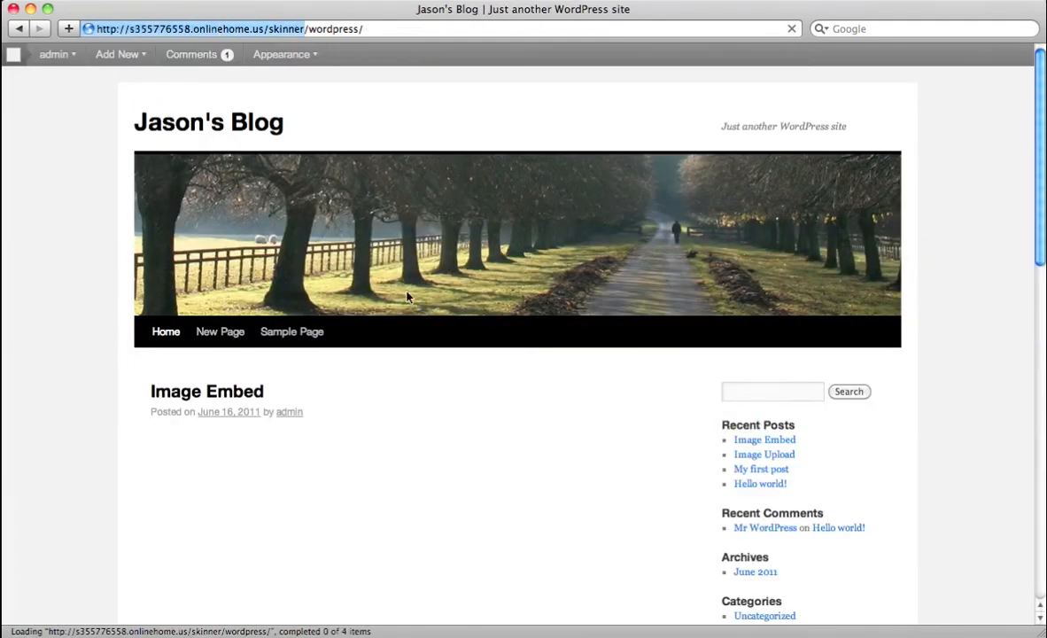
# - Check how the embedded graphic-types table image displays in the published "Image Embed" post on the blog's home page
pyautogui.scroll(-5, 573, 367)
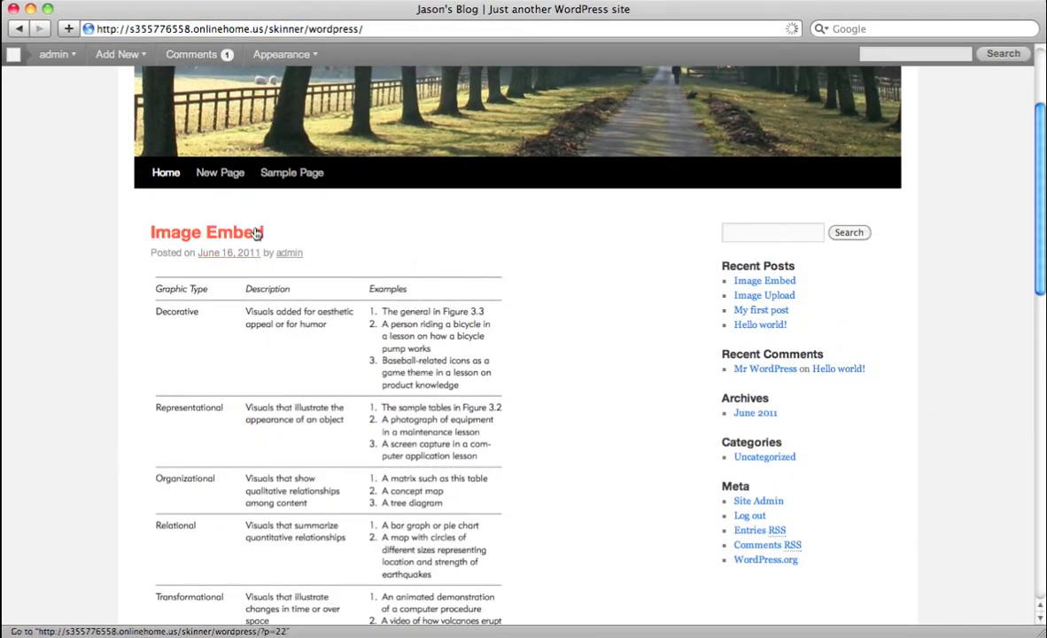
pyautogui.scroll(-3, 552, 341)
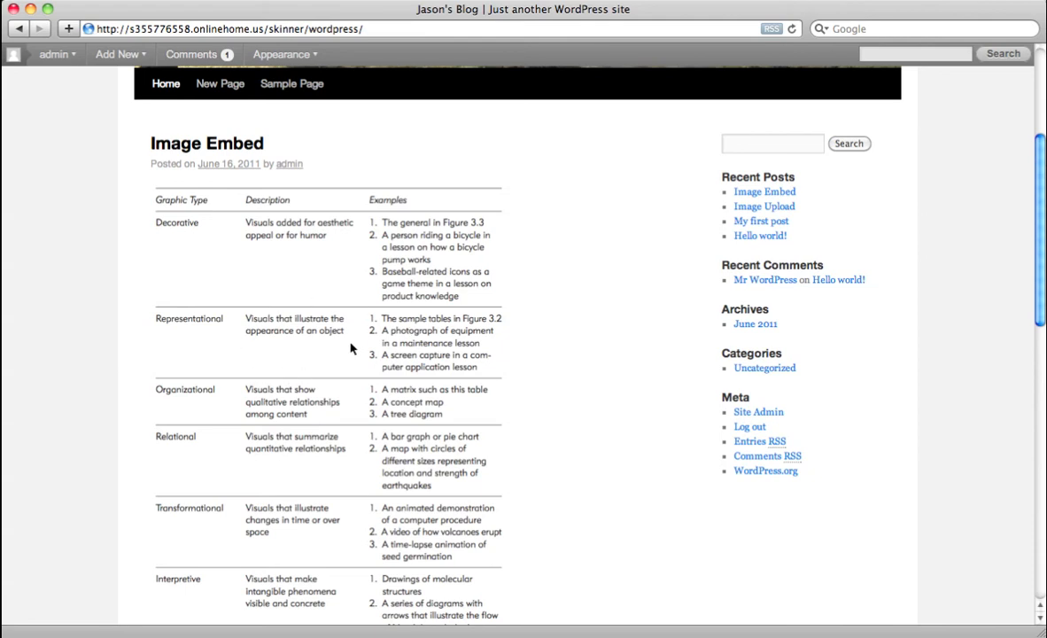
pyautogui.scroll(-1, 404, 310)
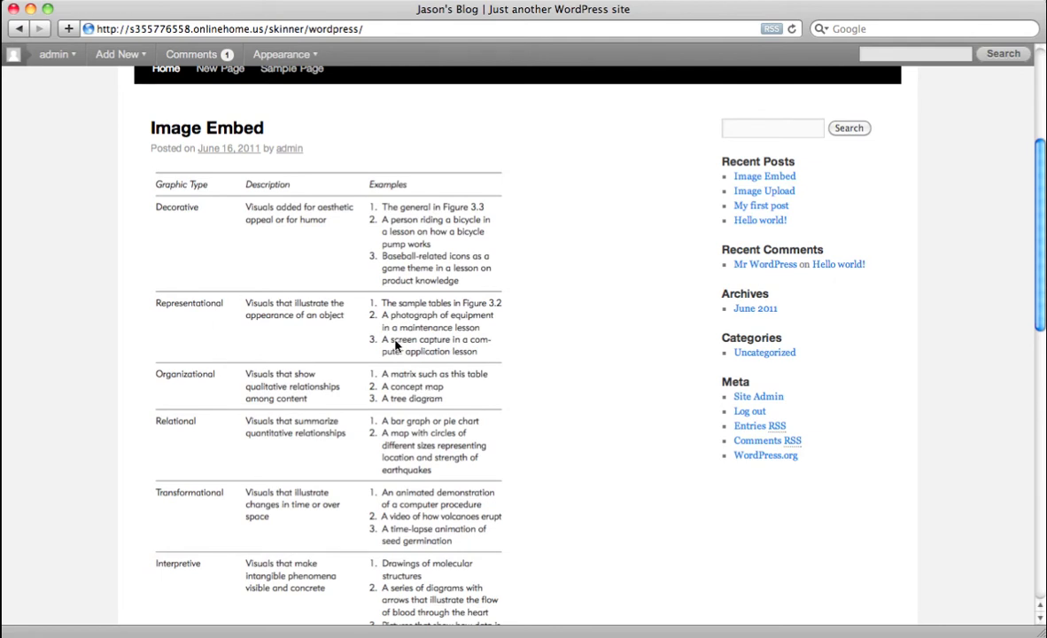
pyautogui.scroll(-1, 355, 326)
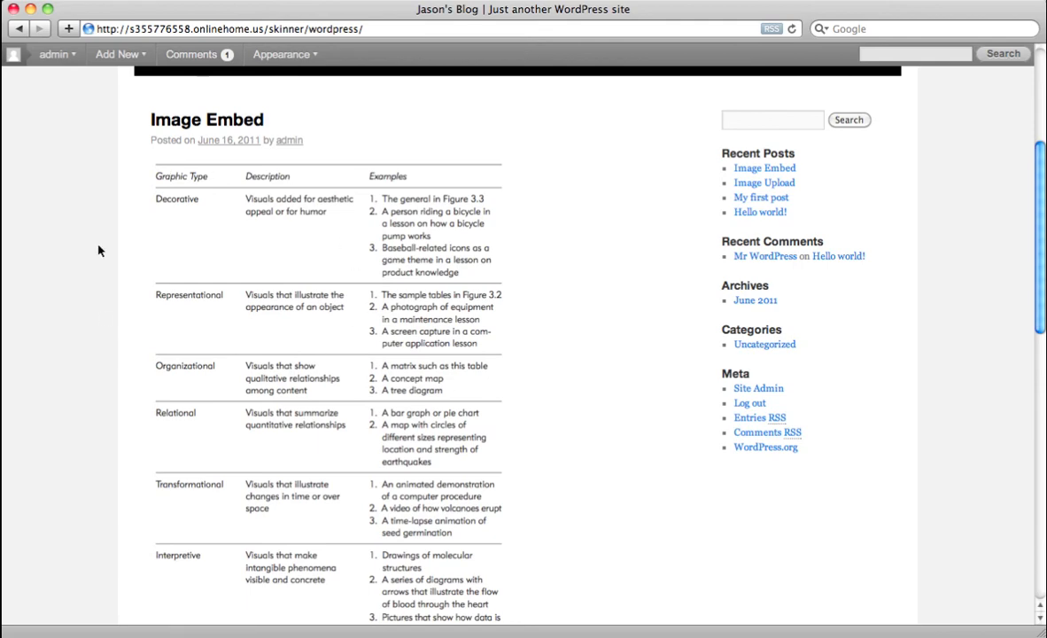
pyautogui.scroll(-2, 521, 331)
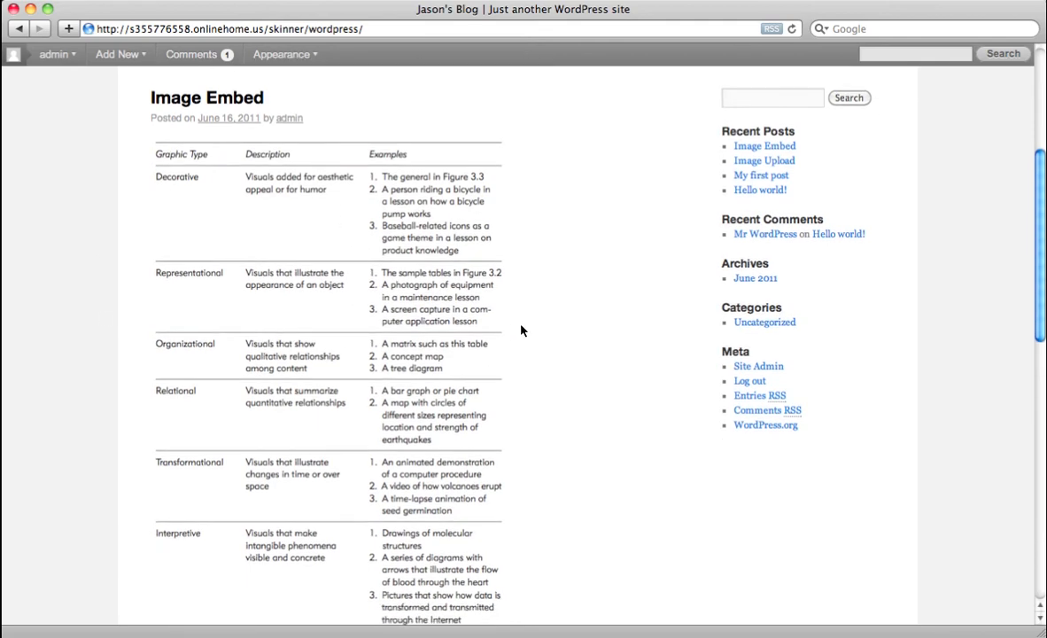
# - Compare the flower picture in the "Image Upload" post with the embedded table image in the "Image Embed" post
pyautogui.scroll(-10, 521, 331)
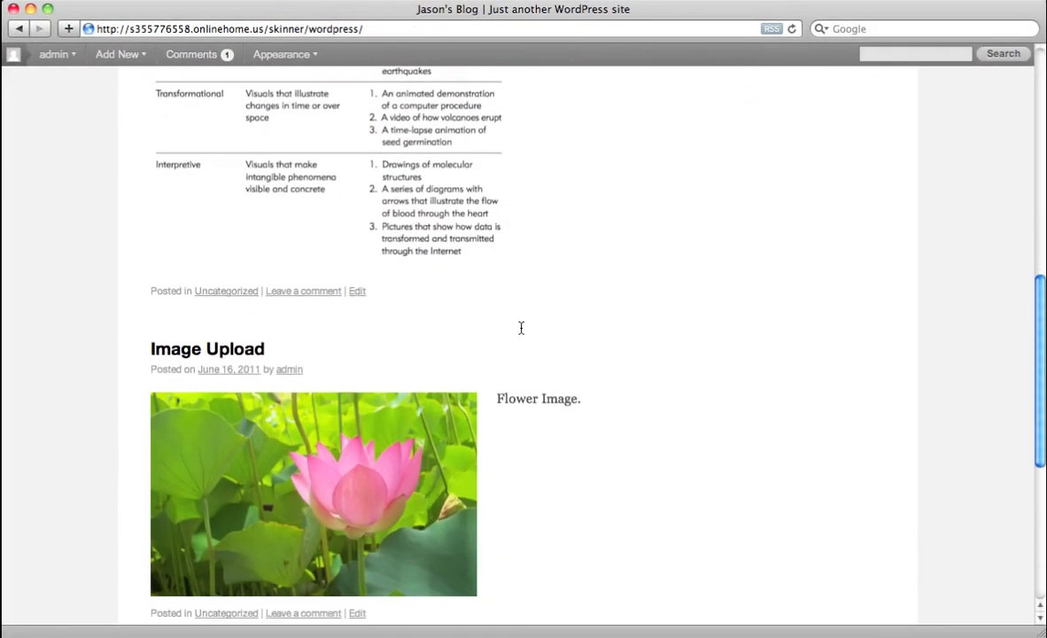
pyautogui.scroll(-3, 521, 327)
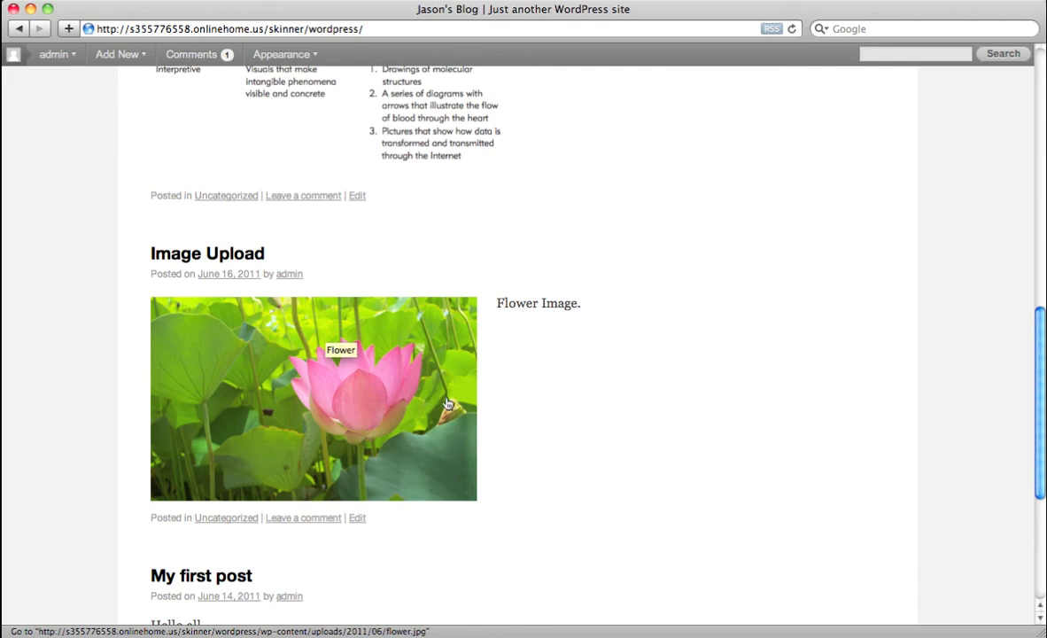
pyautogui.scroll(5, 510, 405)
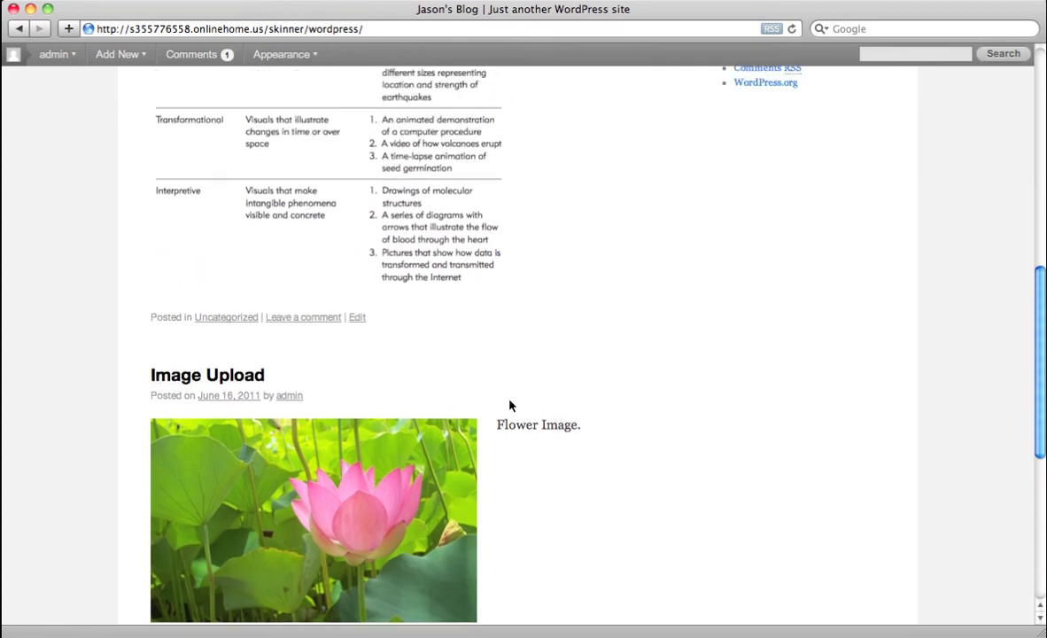
pyautogui.scroll(5, 510, 405)
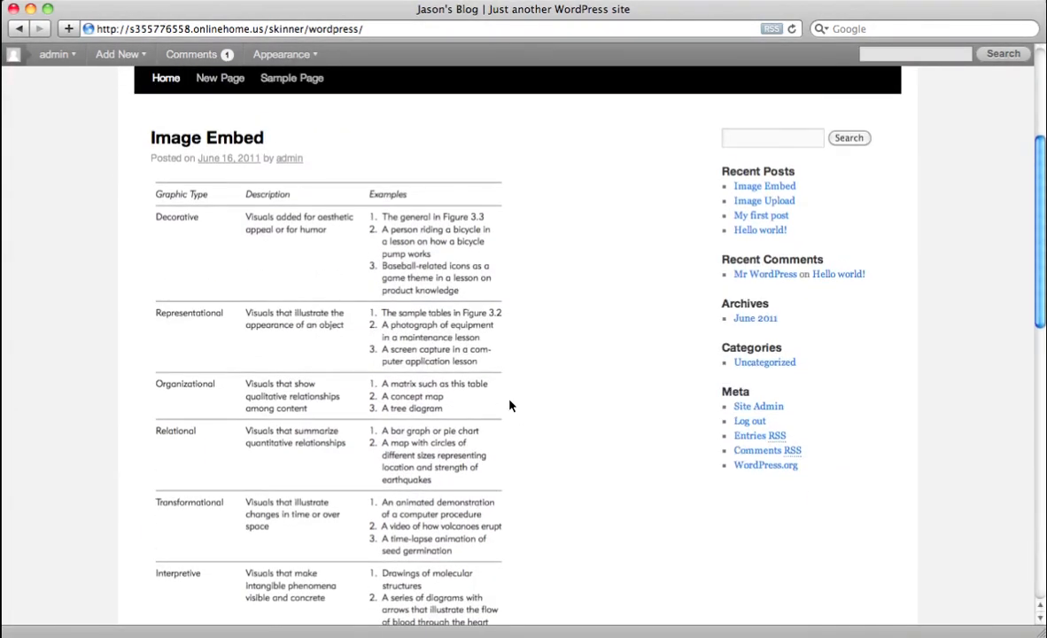
pyautogui.scroll(-10, 567, 379)
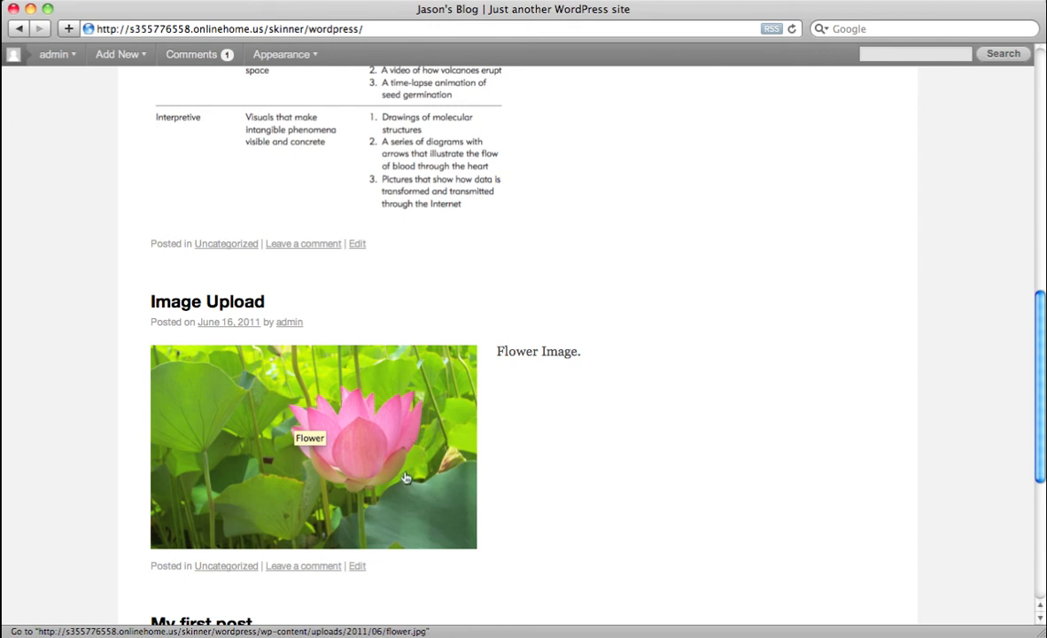
pyautogui.scroll(3, 520, 481)
pyautogui.scroll(10, 520, 481)
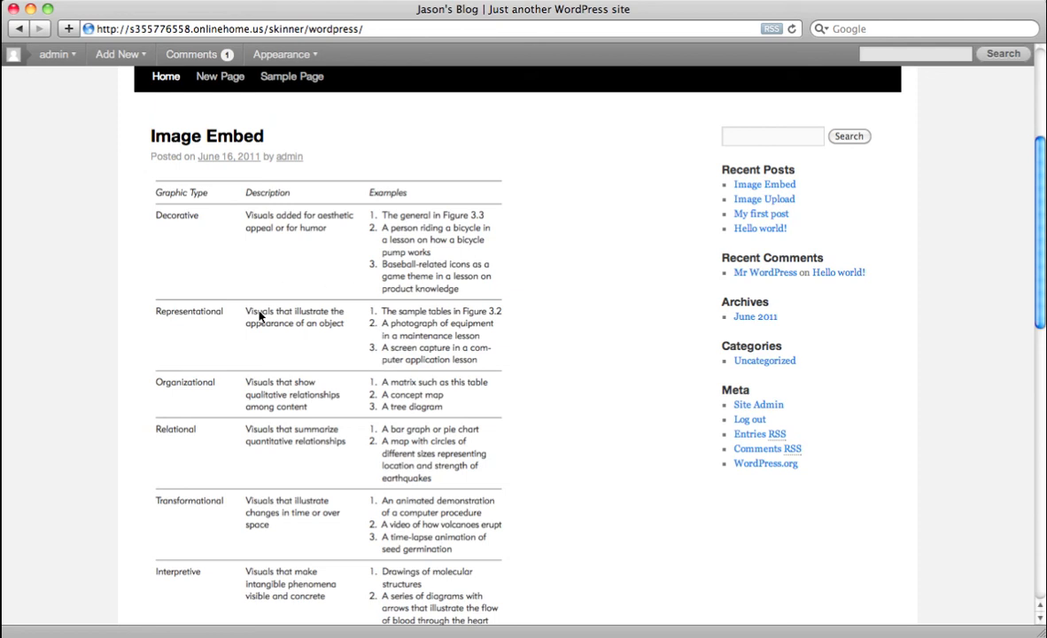
pyautogui.scroll(-1, 276, 355)
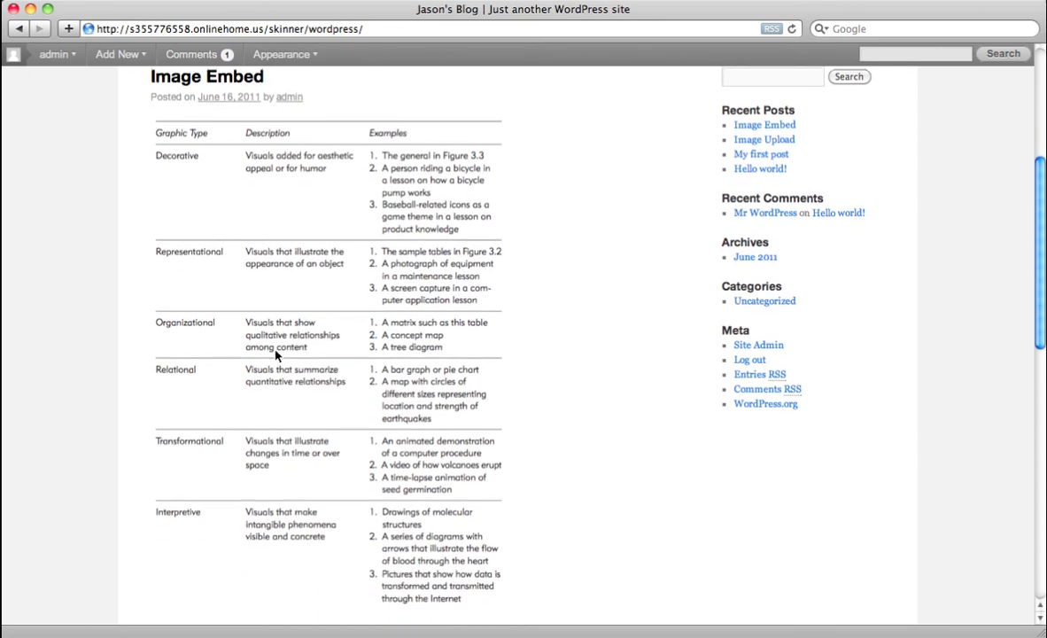
pyautogui.scroll(2, 275, 355)
pyautogui.scroll(5, 275, 355)
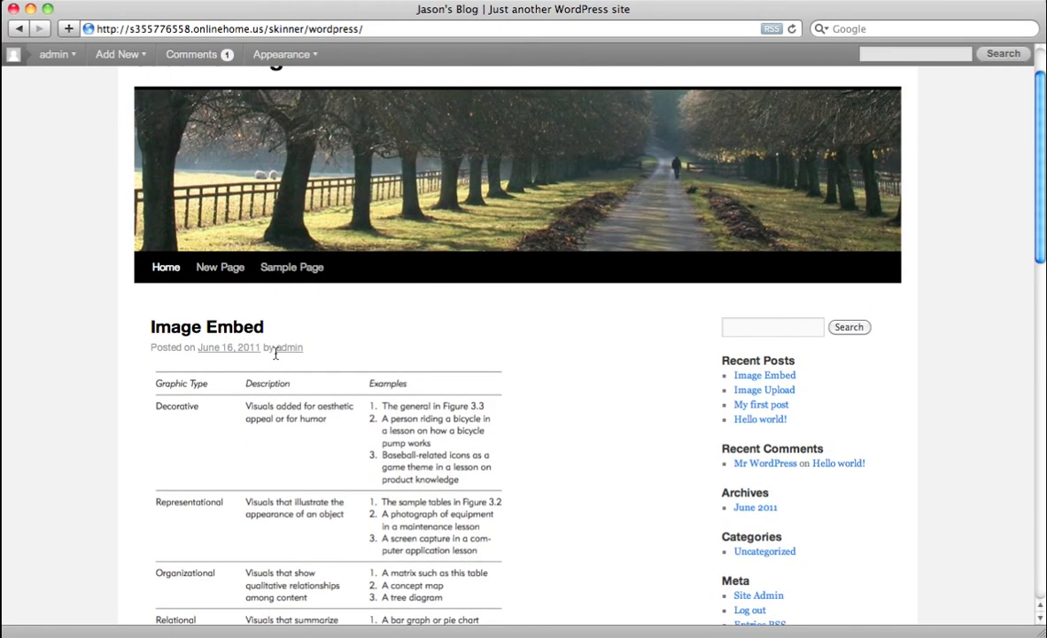